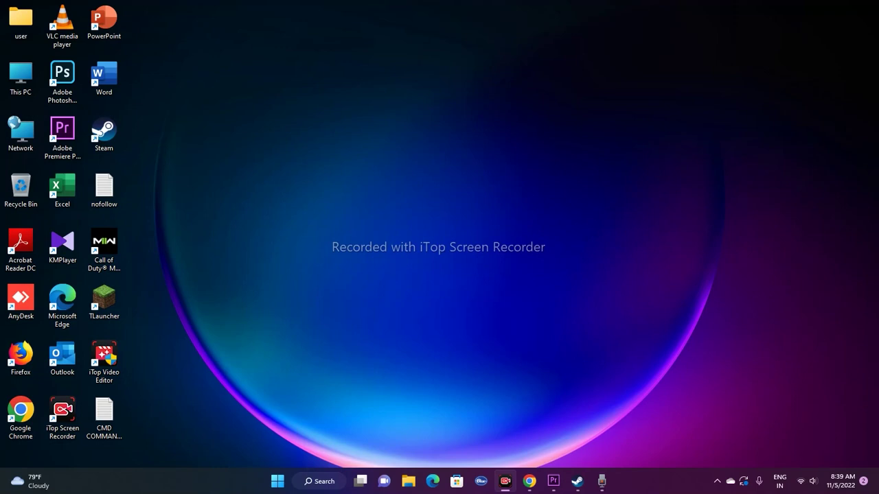
left_click(319, 481)
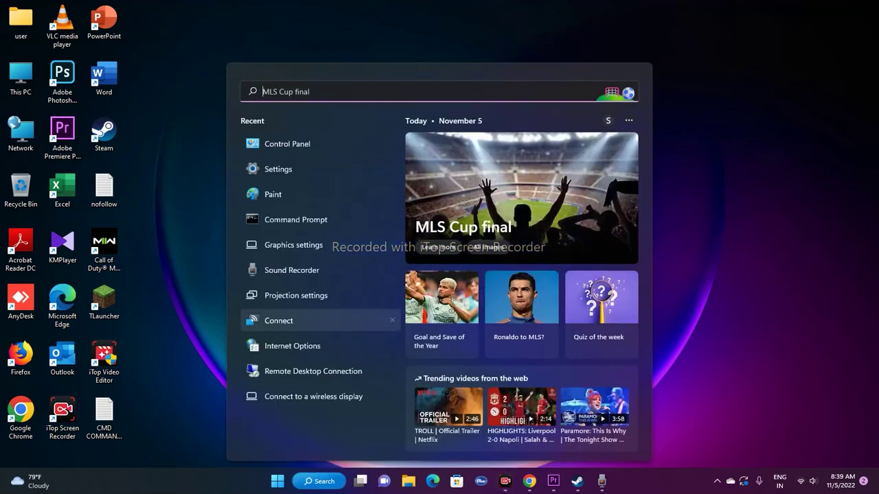
left_click(278, 169)
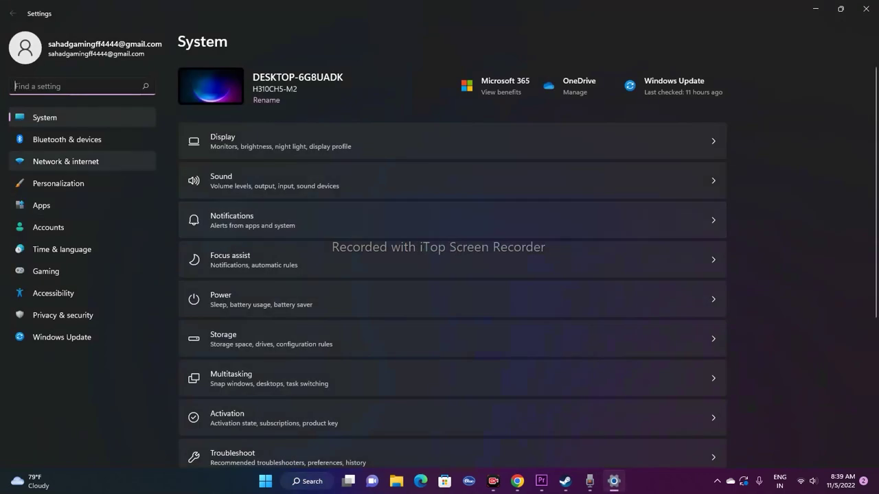
left_click(66, 162)
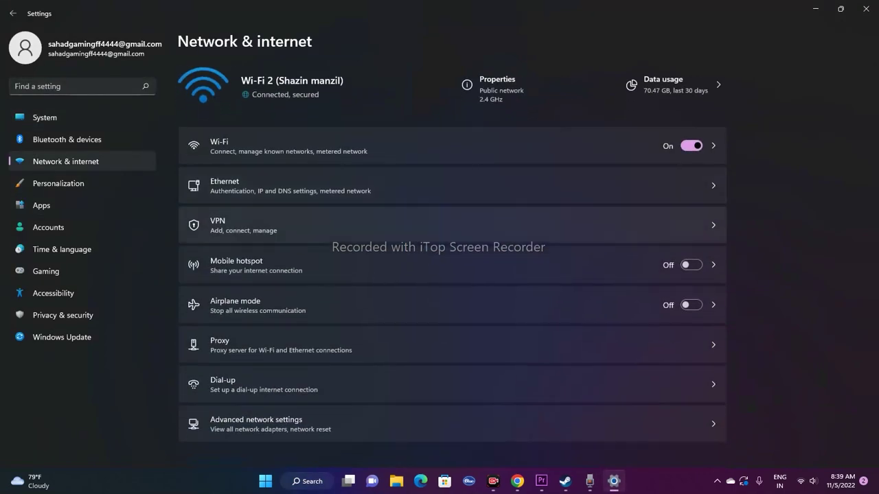
left_click(251, 423)
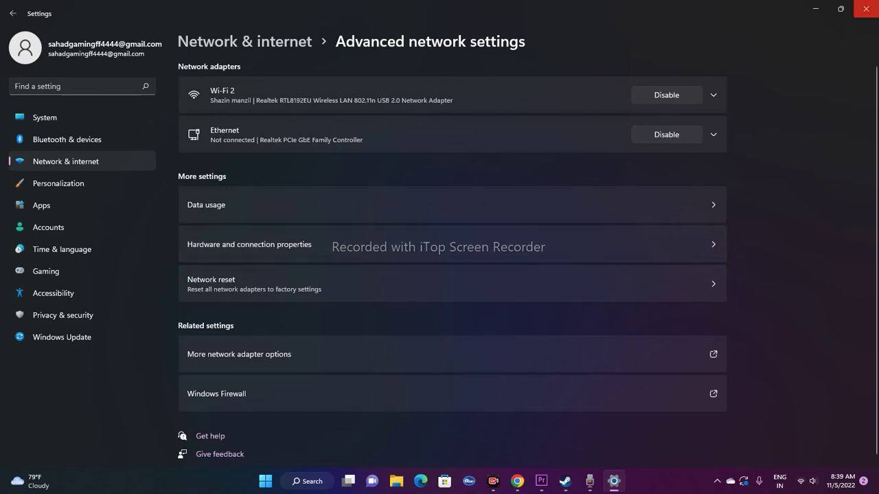
left_click(863, 8)
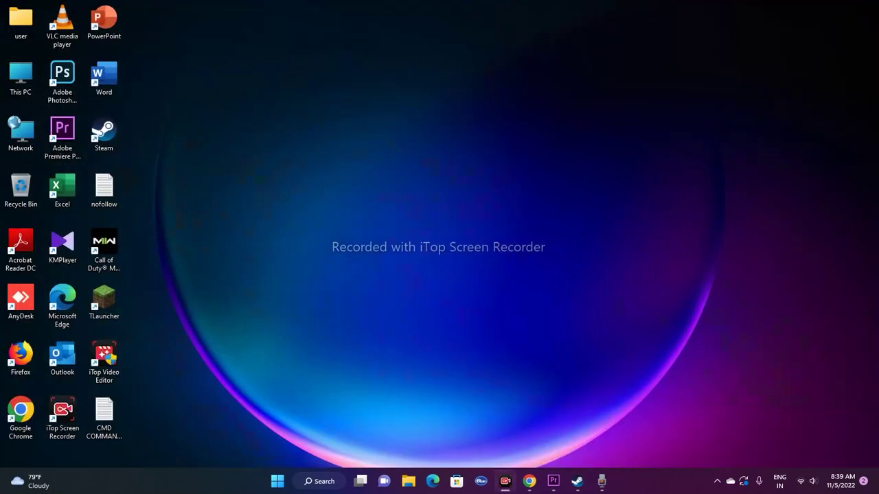
key("super+s")
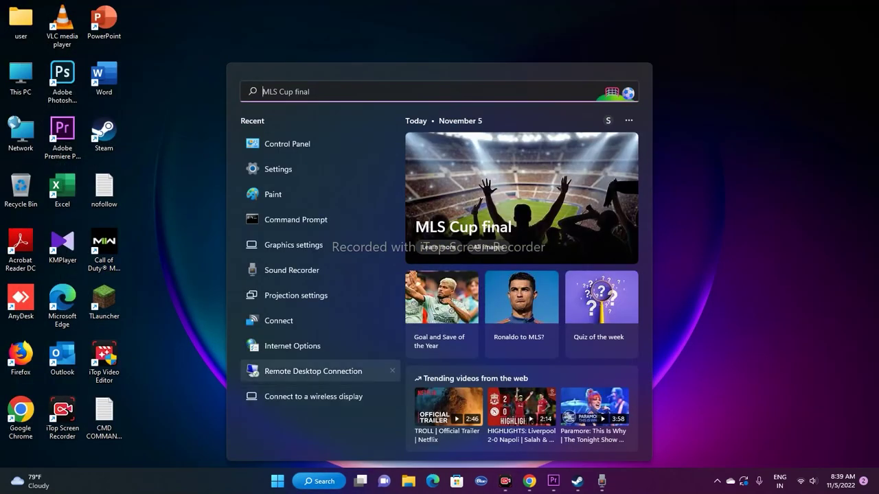
type("CORE")
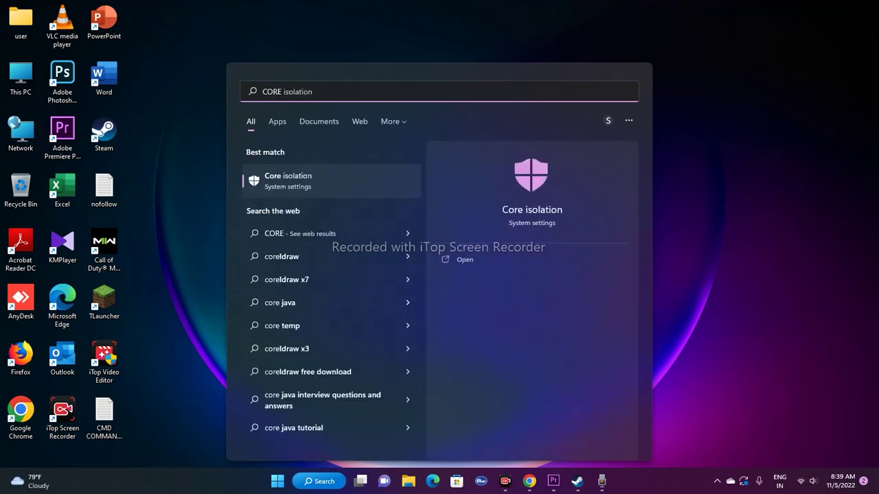
key("Return")
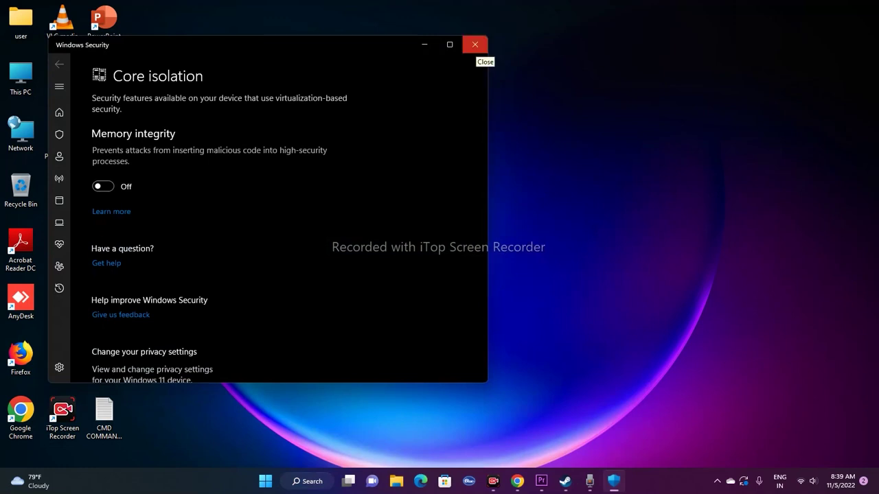
left_click(475, 45)
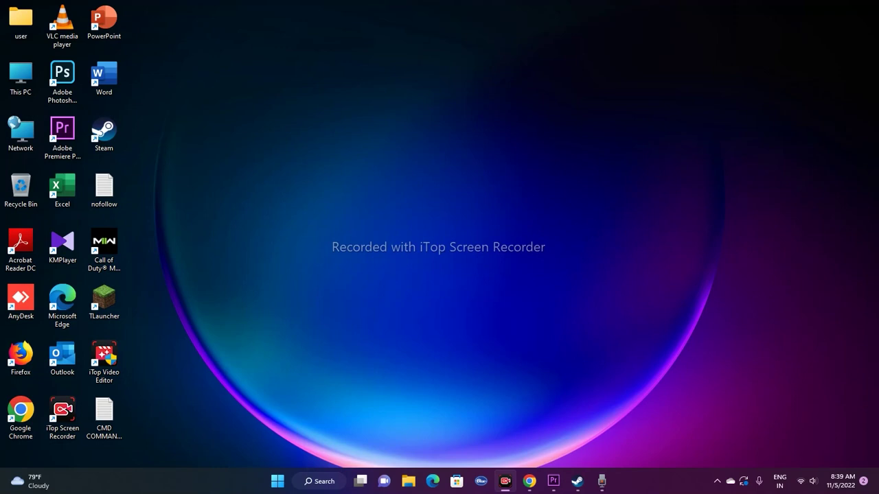
left_click(310, 482)
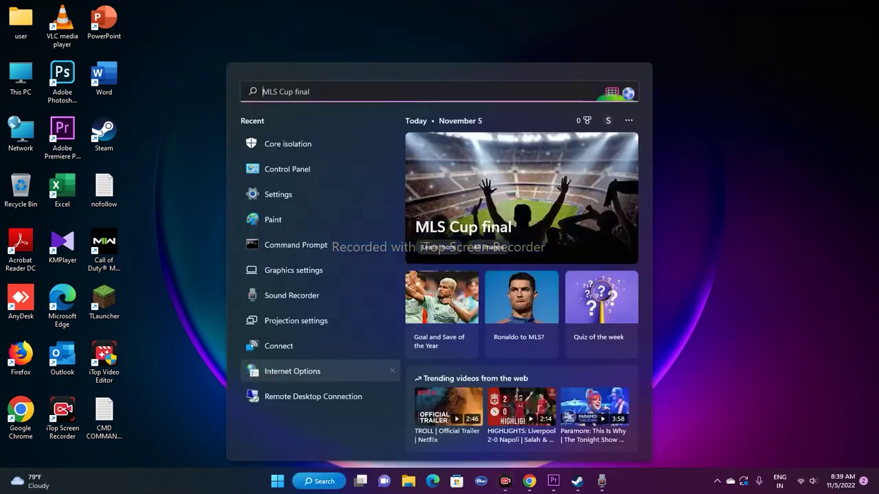
type("SETtings")
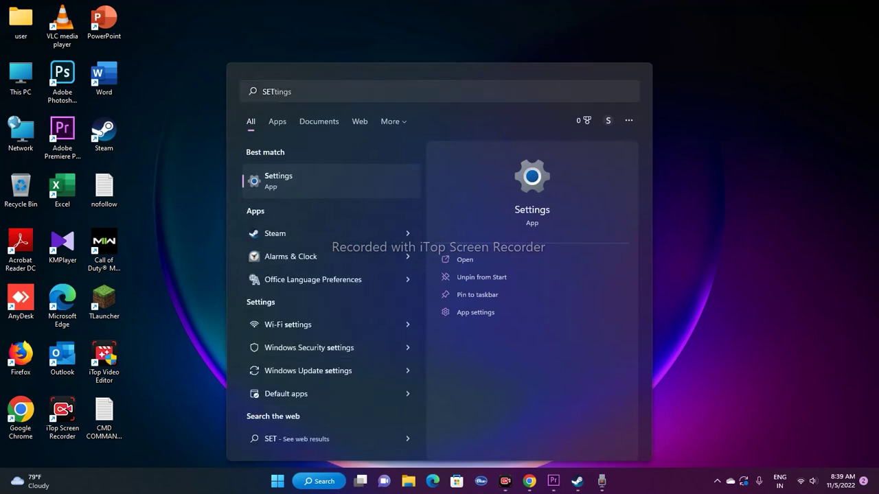
key("Return")
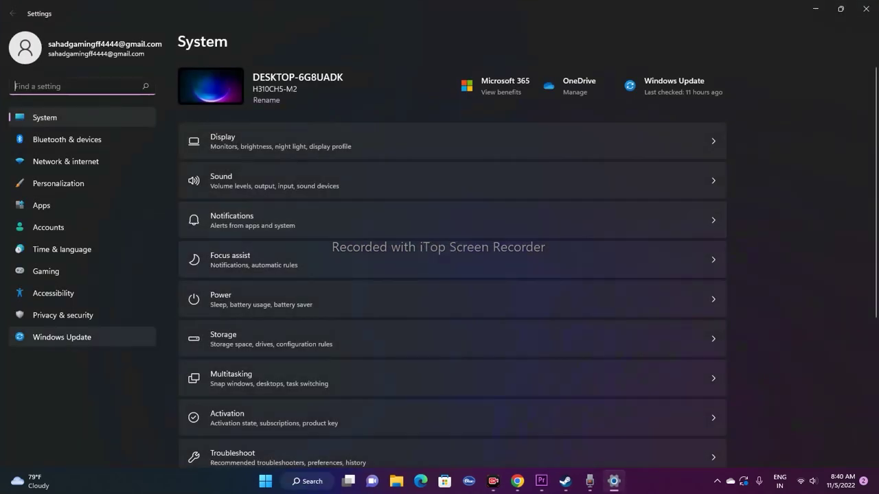
left_click(62, 337)
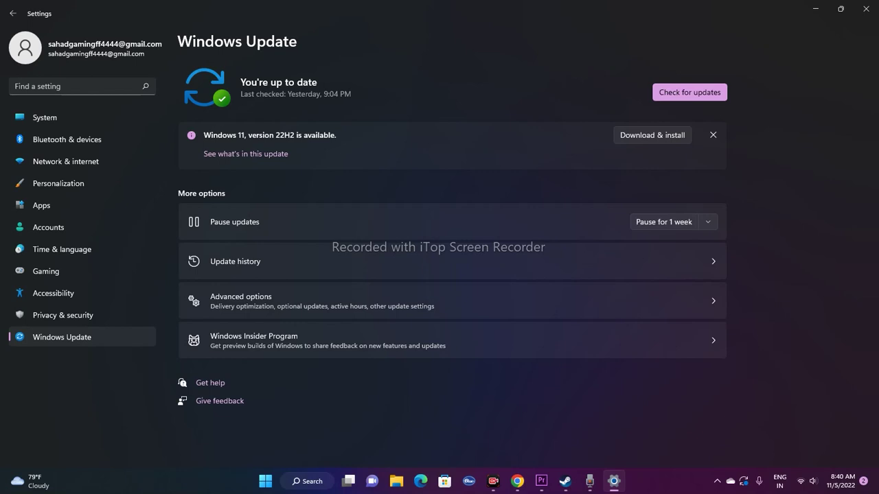
left_click(866, 9)
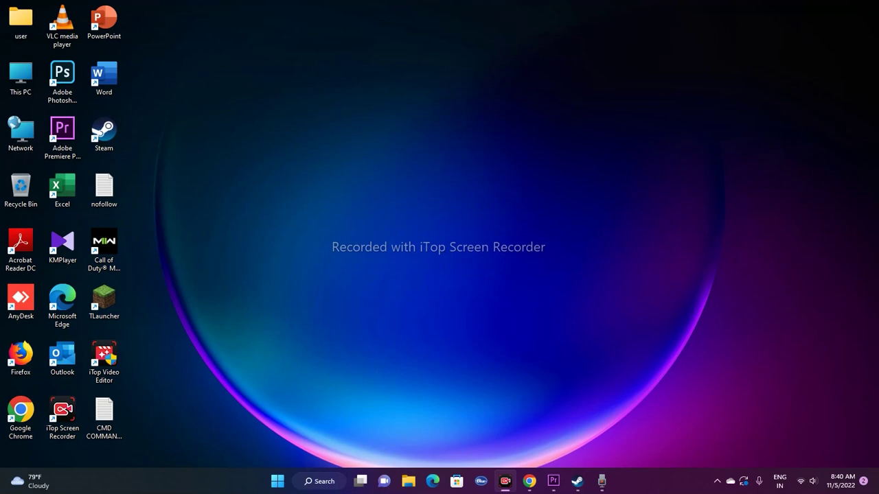
key("super+s")
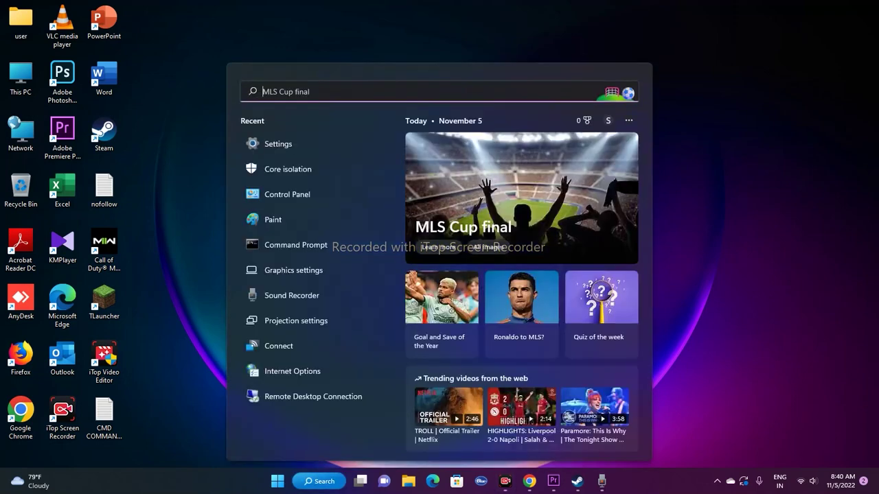
type("CONTR")
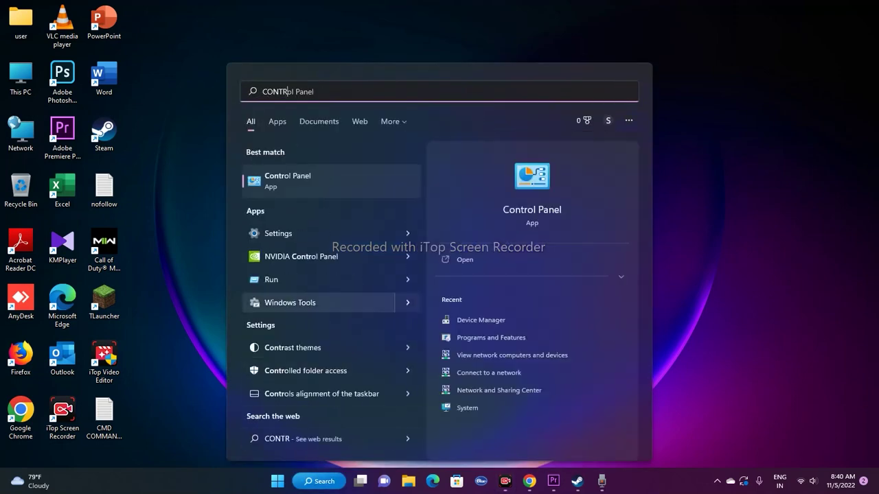
key("Return")
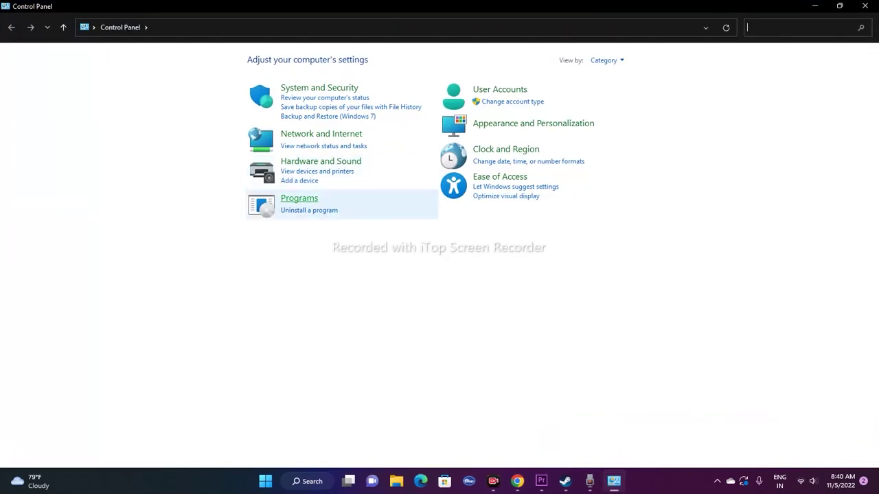
left_click(299, 198)
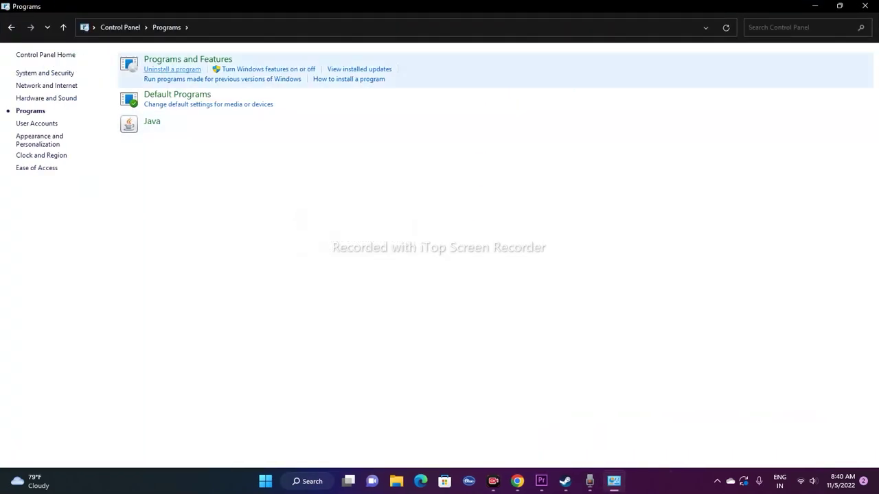
left_click(188, 59)
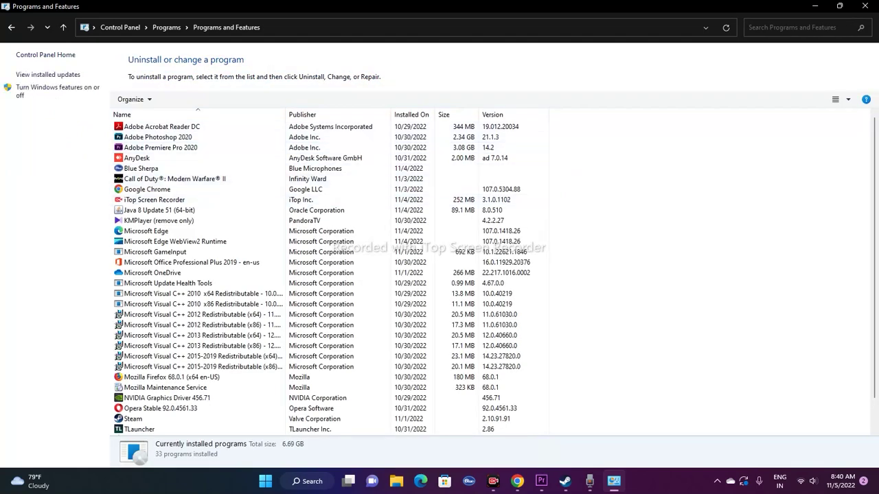
scroll(494, 275, "down", 1)
scroll(494, 275, "up", 1)
scroll(206, 314, "down", 1)
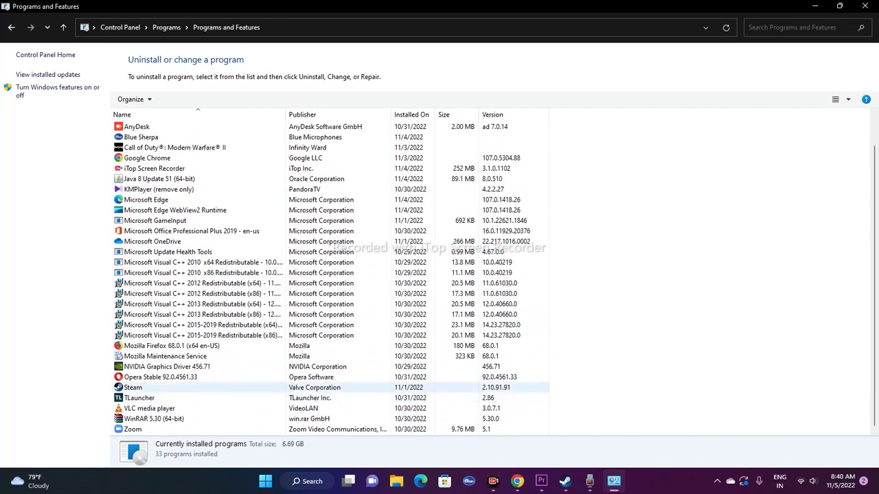
right_click(318, 390)
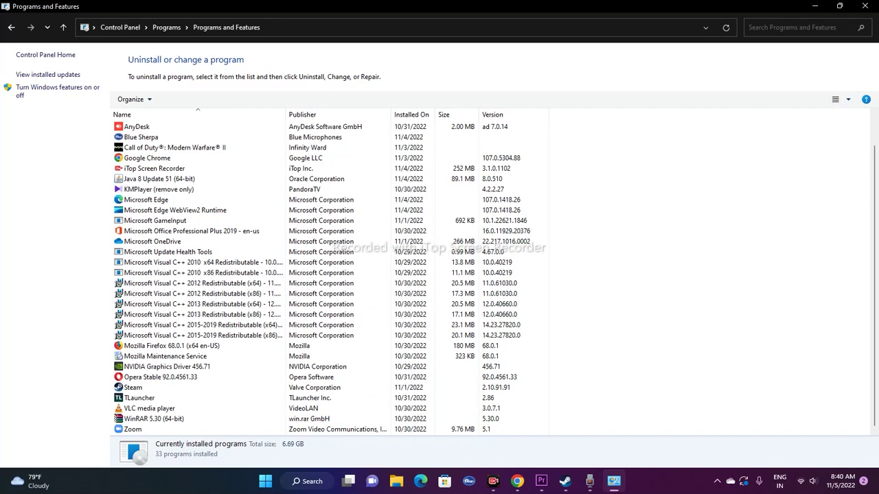
left_click(865, 5)
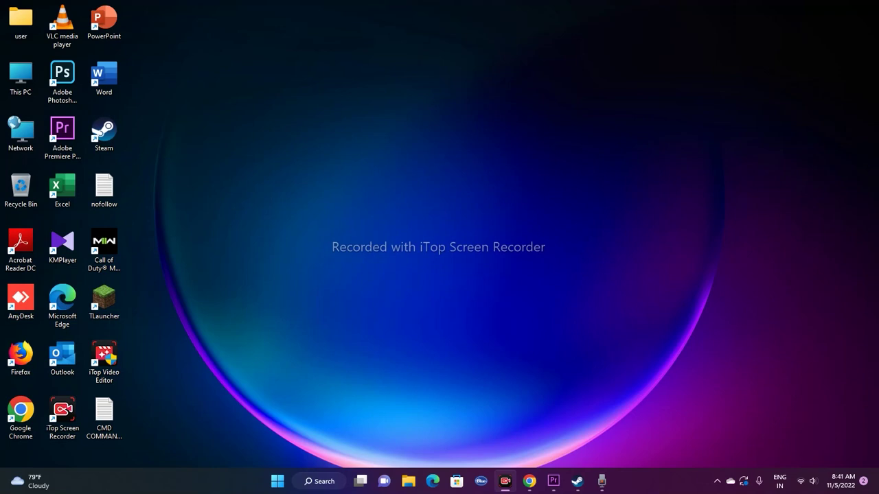
left_click(577, 481)
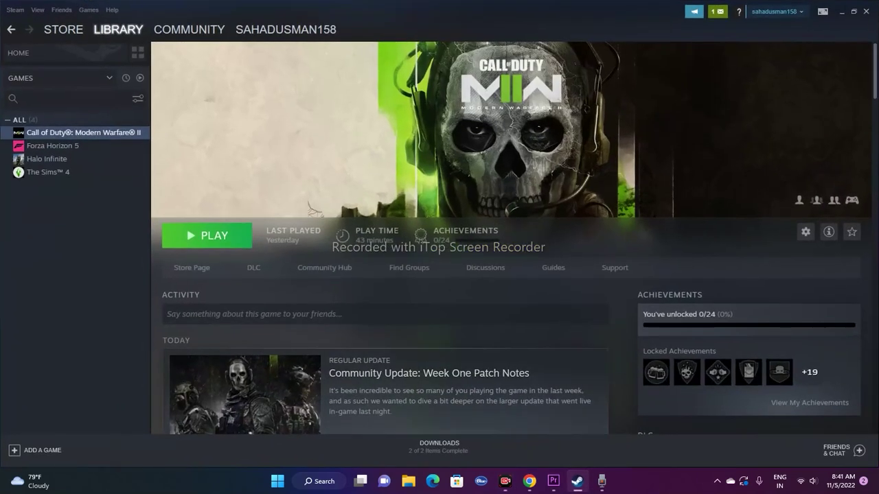
right_click(84, 133)
mouse_move(102, 186)
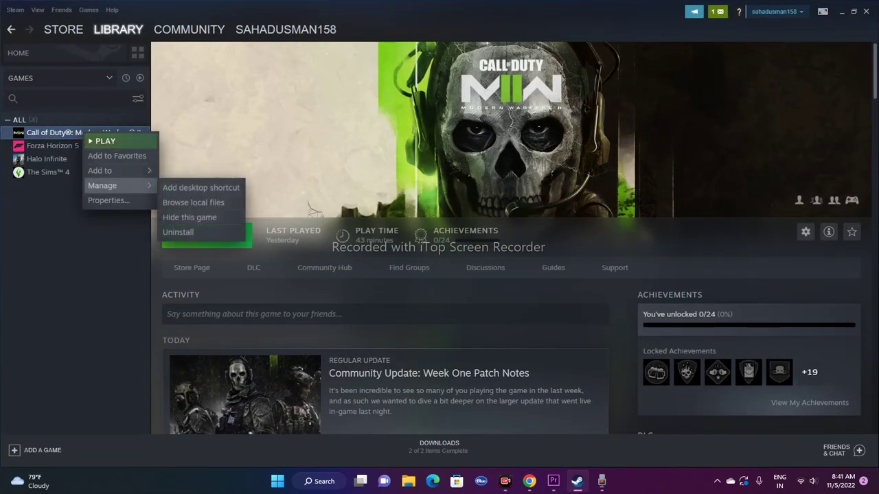
left_click(177, 232)
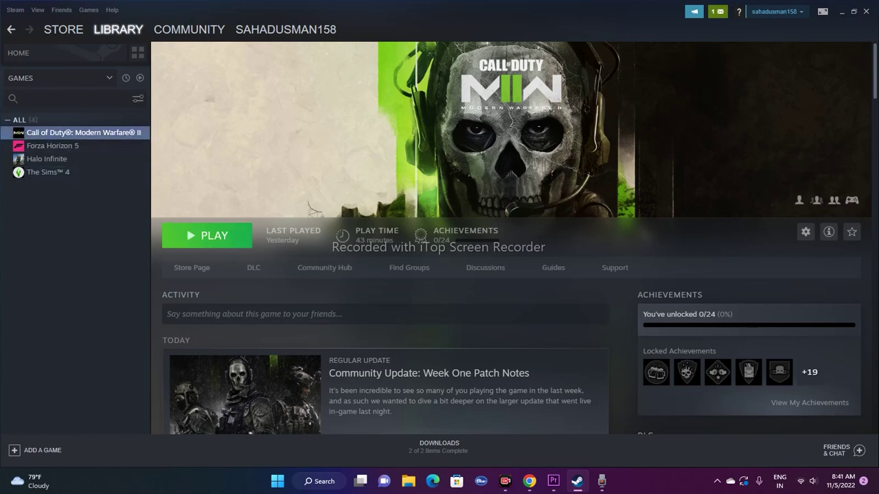
key("super+d")
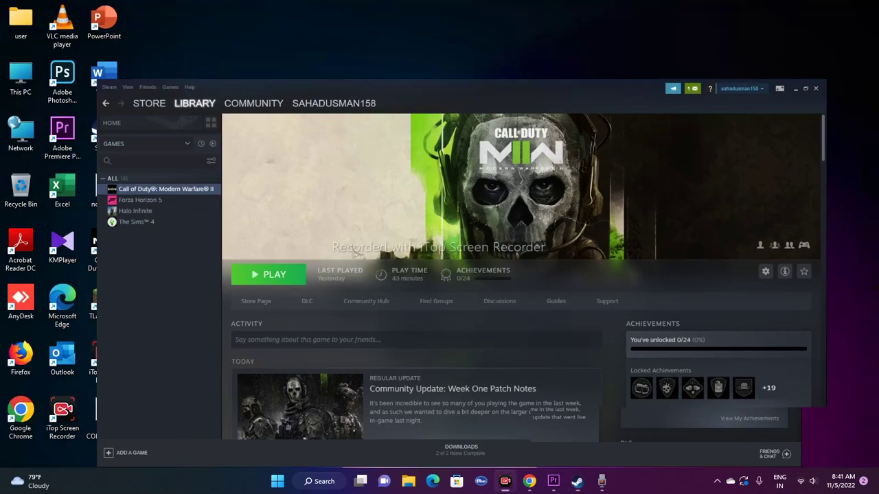
double_click(21, 77)
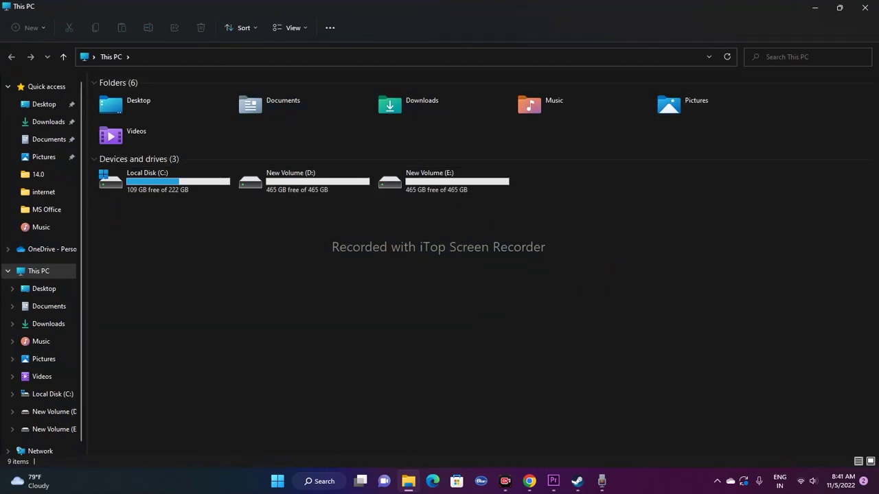
left_click(865, 8)
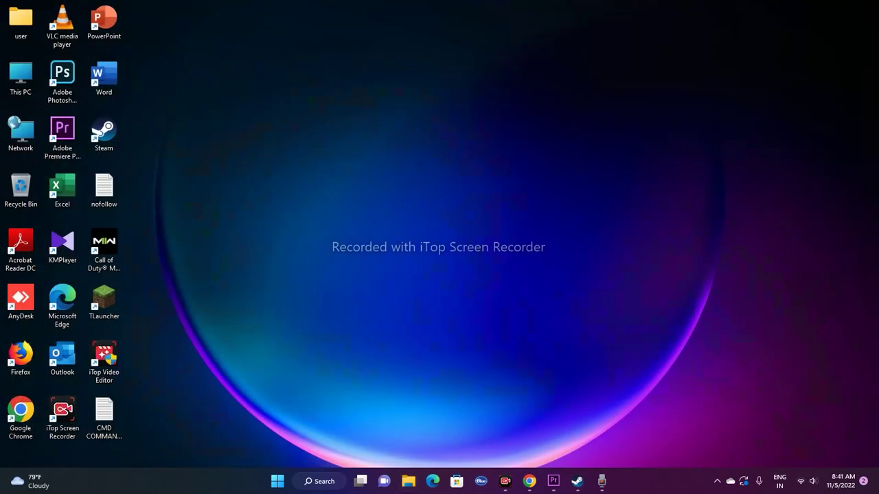